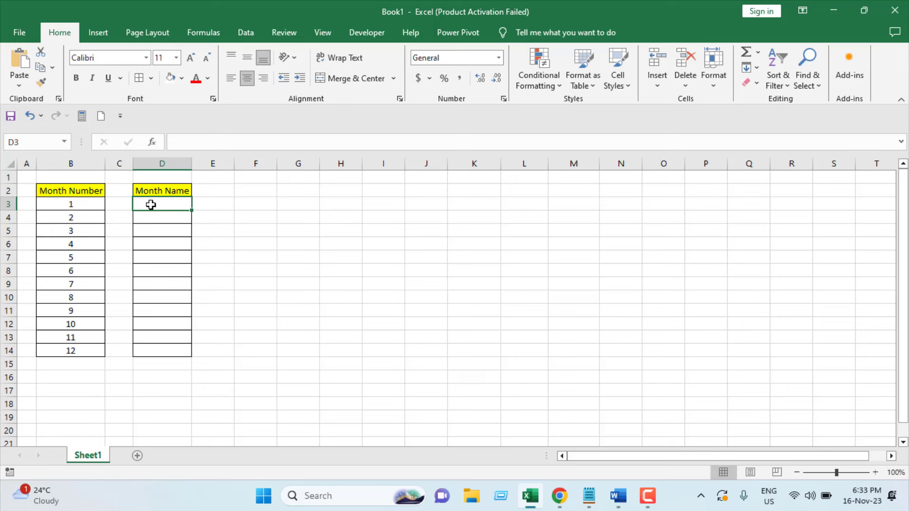
Build =TEXT(DATE(2023,B3,1),"mmmm") in D3 so the month number becomes a name.
{"action": "type", "text": "="}
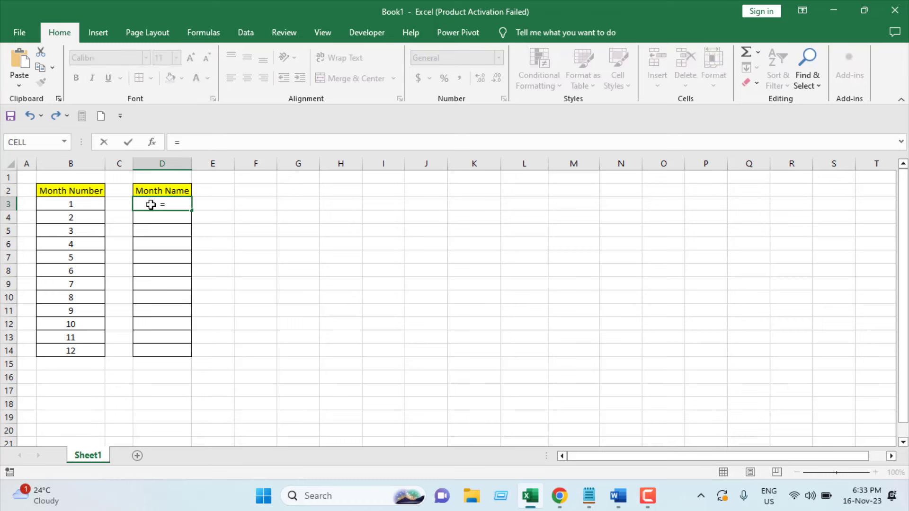
{"action": "type", "text": "te"}
{"action": "key", "text": "Tab"}
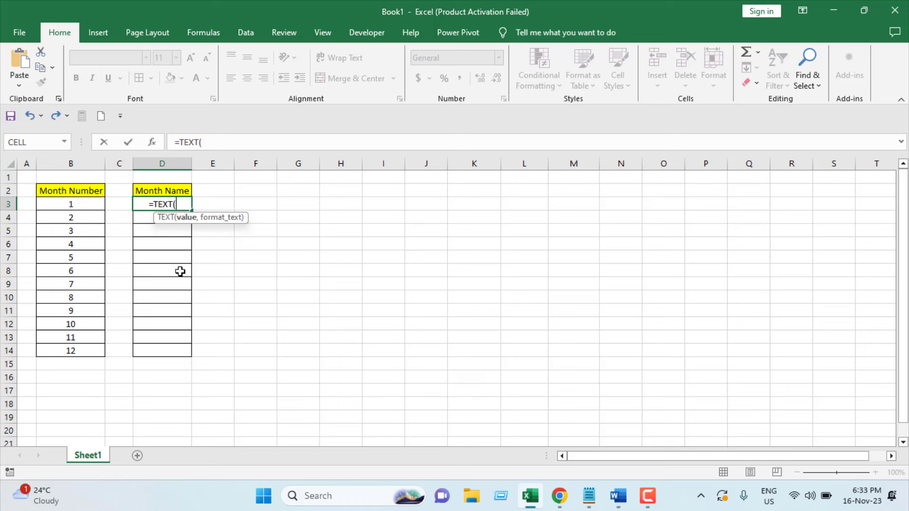
{"action": "type", "text": "date"}
{"action": "double_click", "coordinate": [213, 233]}
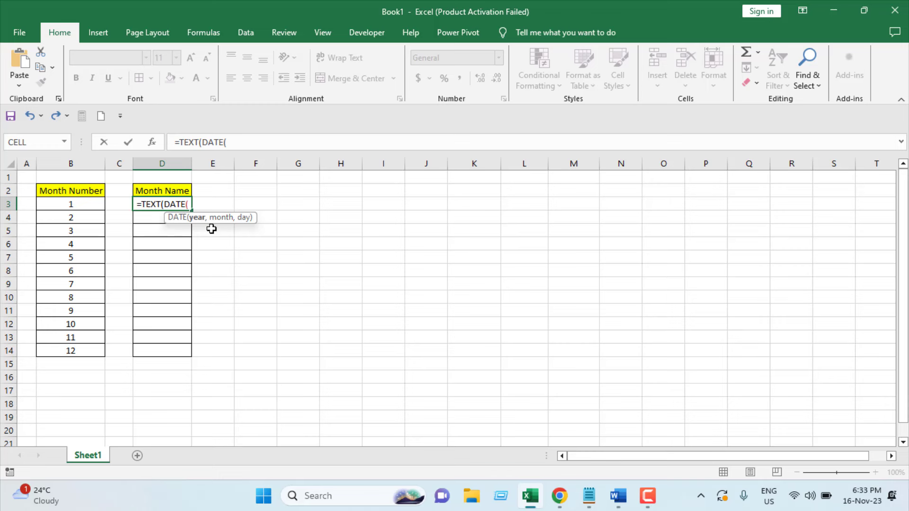
{"action": "type", "text": "20"}
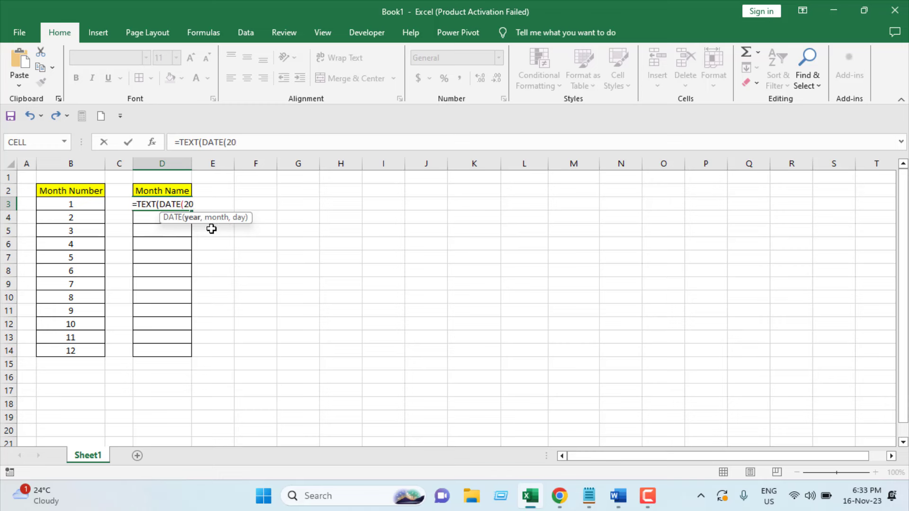
{"action": "type", "text": "23,"}
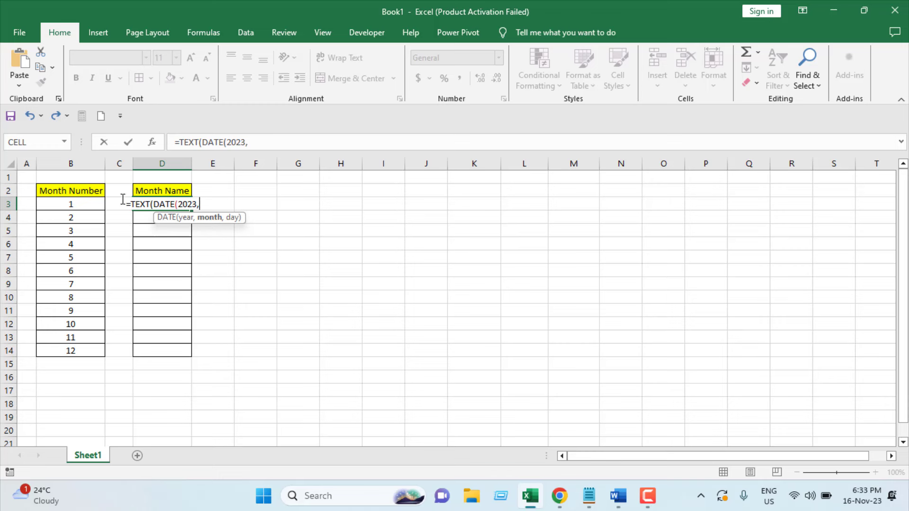
{"action": "left_click", "coordinate": [84, 207]}
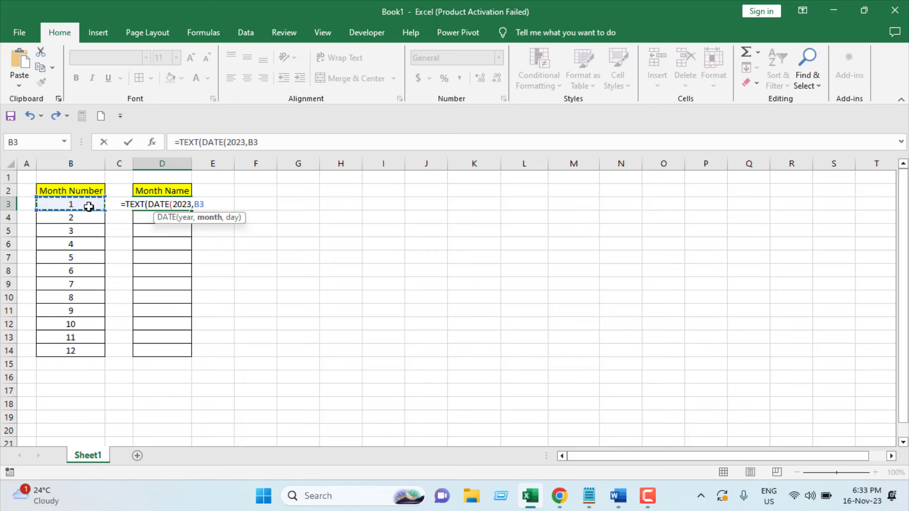
{"action": "type", "text": ",1"}
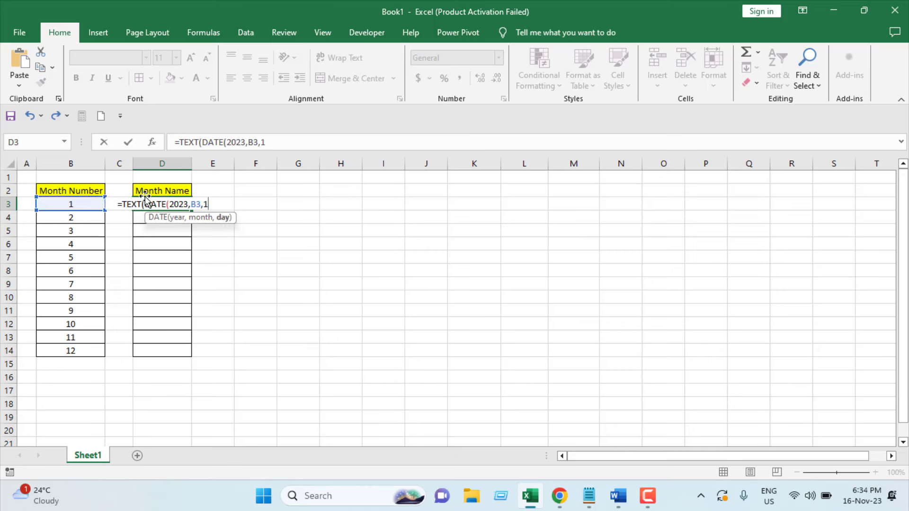
{"action": "type", "text": ")"}
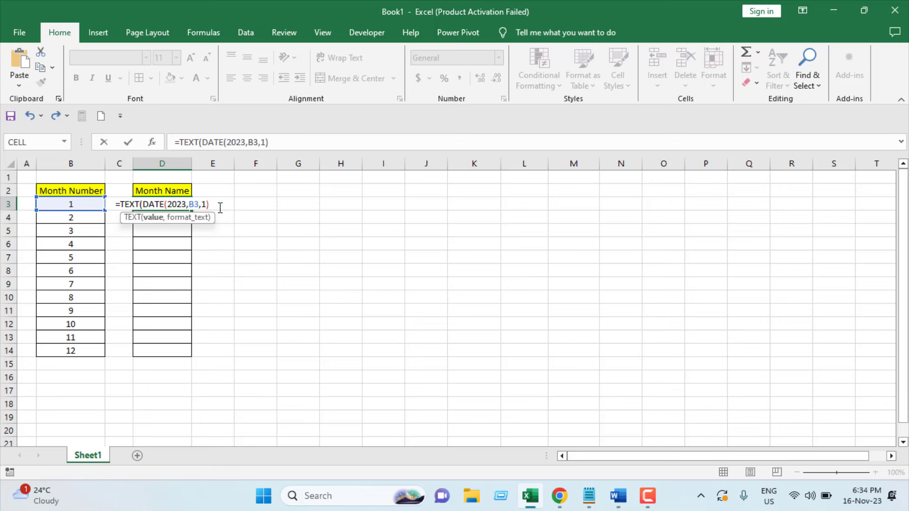
{"action": "type", "text": ","}
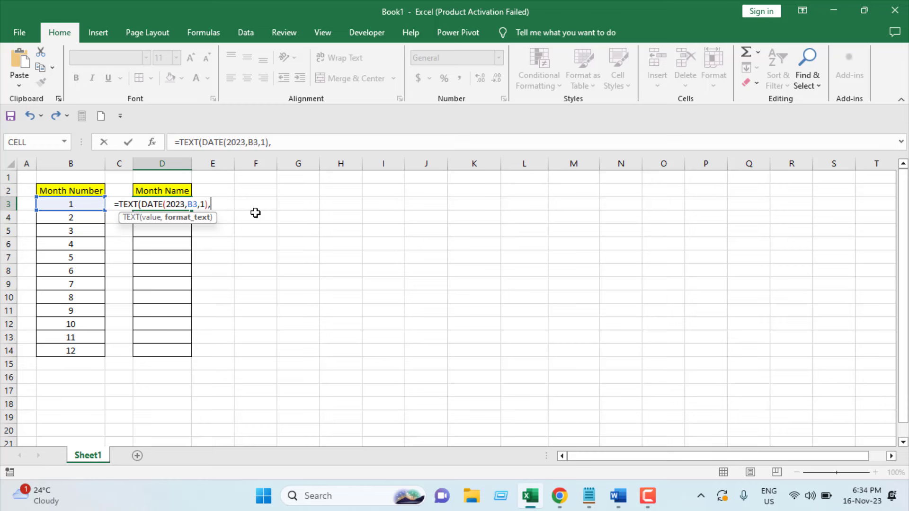
{"action": "type", "text": "\"\""}
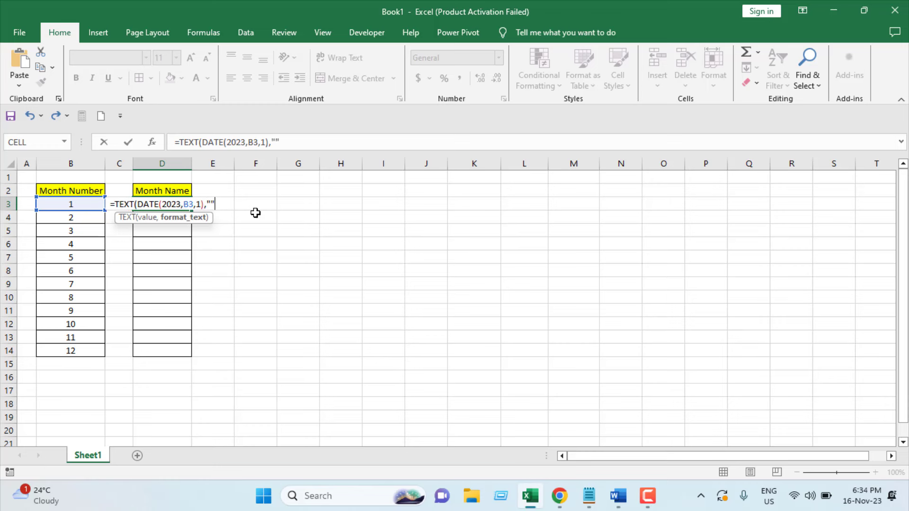
{"action": "type", "text": "mm"}
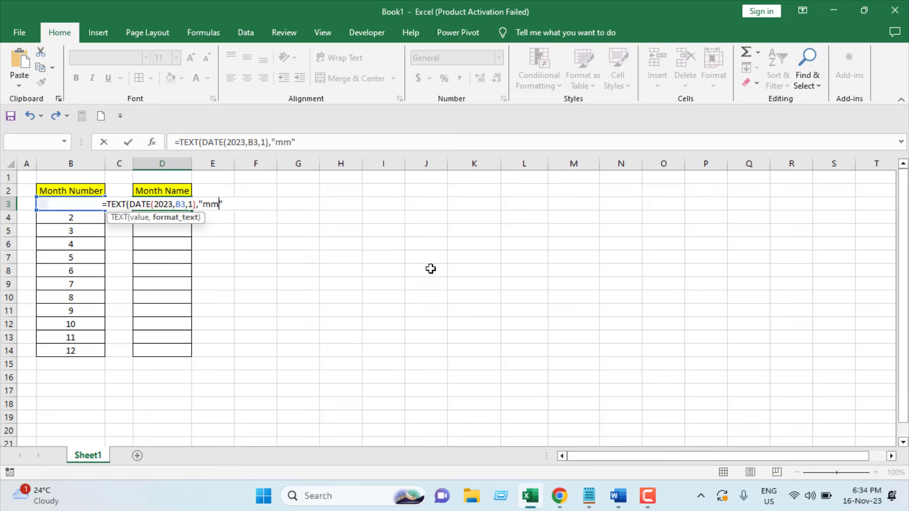
{"action": "type", "text": "mm"}
{"action": "left_click", "coordinate": [331, 143]}
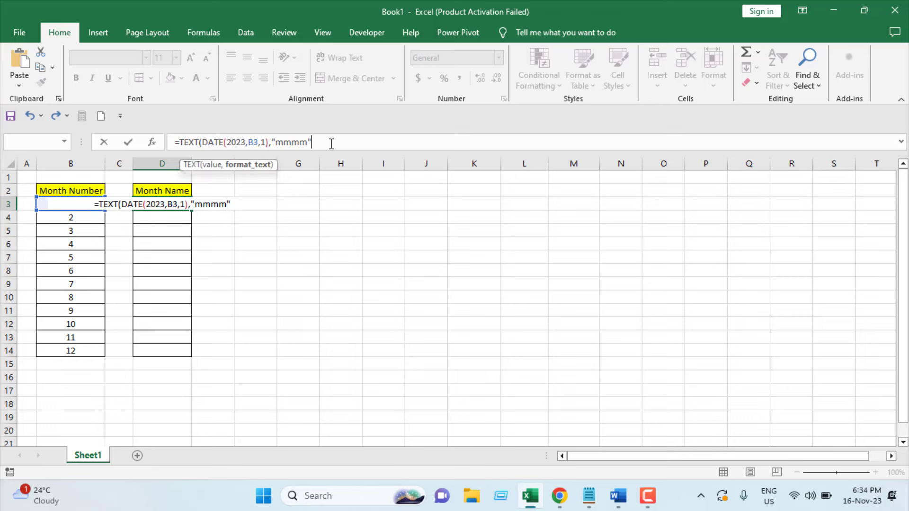
Commit the D3 month-name formula and fill it down through D14.
{"action": "type", "text": ")"}
{"action": "key", "text": "Return"}
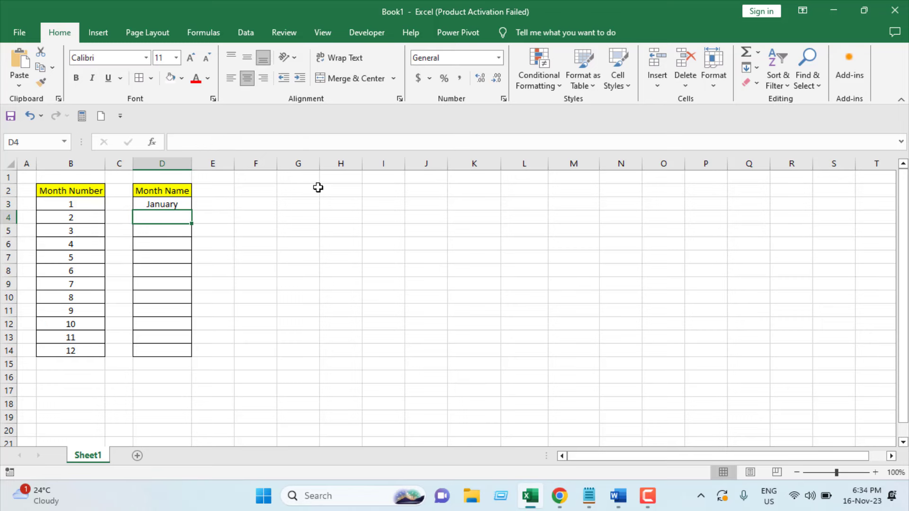
{"action": "left_click", "coordinate": [191, 202]}
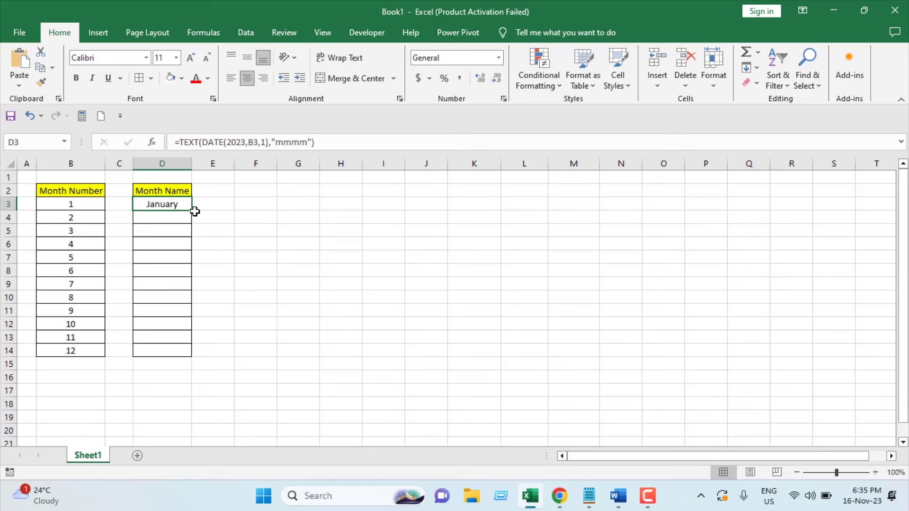
{"action": "left_click_drag", "start_coordinate": [194, 212], "coordinate": [197, 358]}
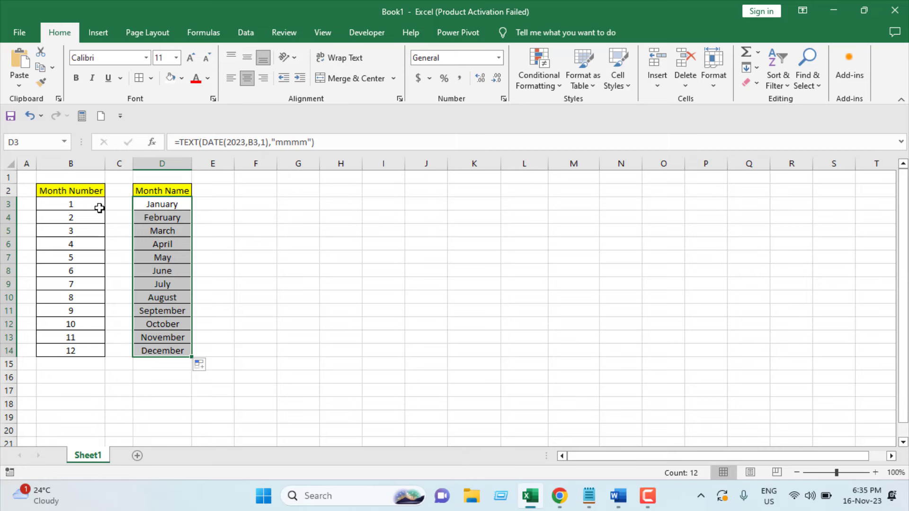
Test by changing B3 to 5 and back to 1, then select D3:D14.
{"action": "left_click", "coordinate": [99, 207]}
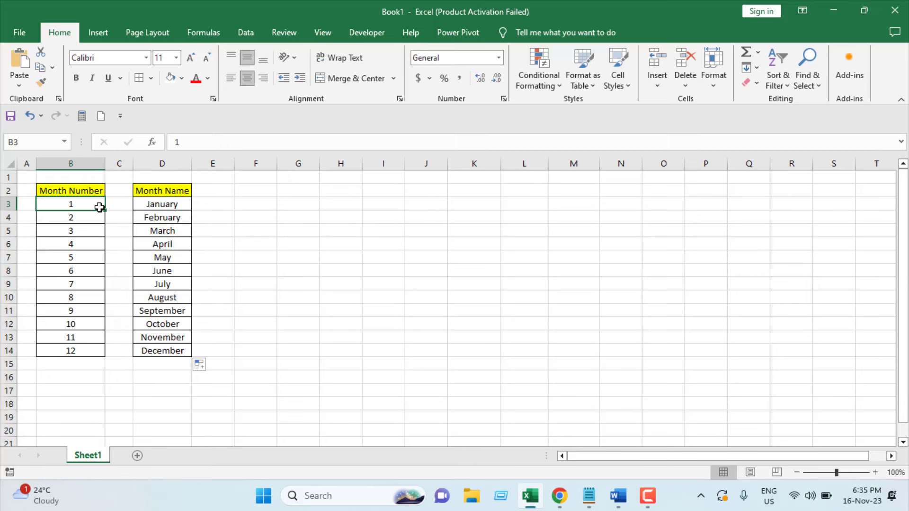
{"action": "type", "text": "5"}
{"action": "left_click", "coordinate": [351, 303]}
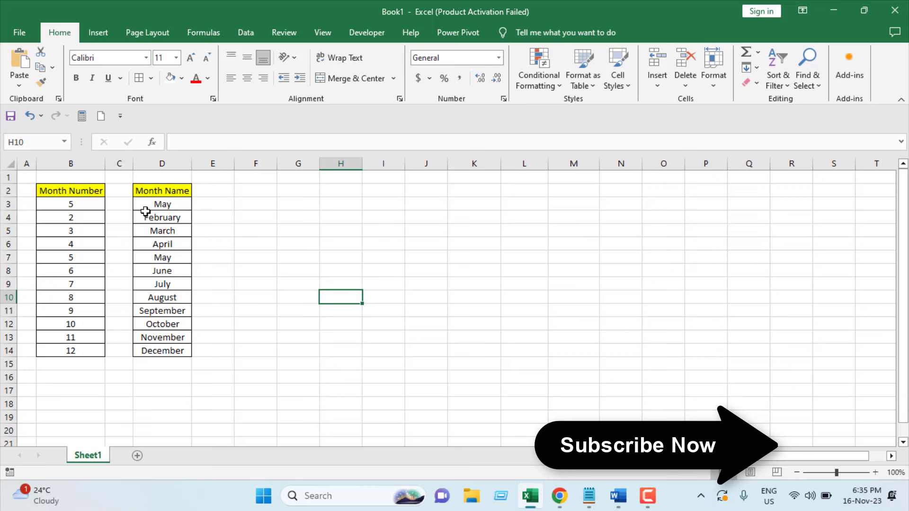
{"action": "left_click", "coordinate": [87, 205]}
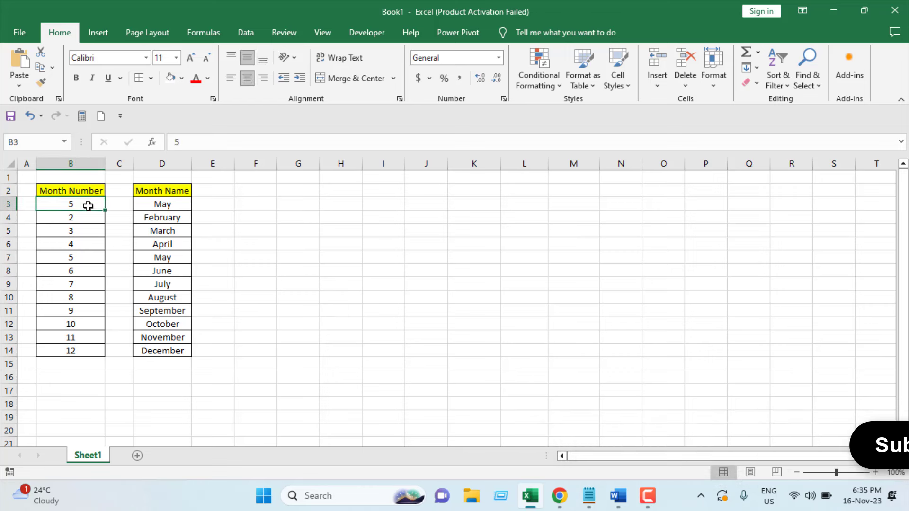
{"action": "type", "text": "1"}
{"action": "left_click", "coordinate": [273, 295]}
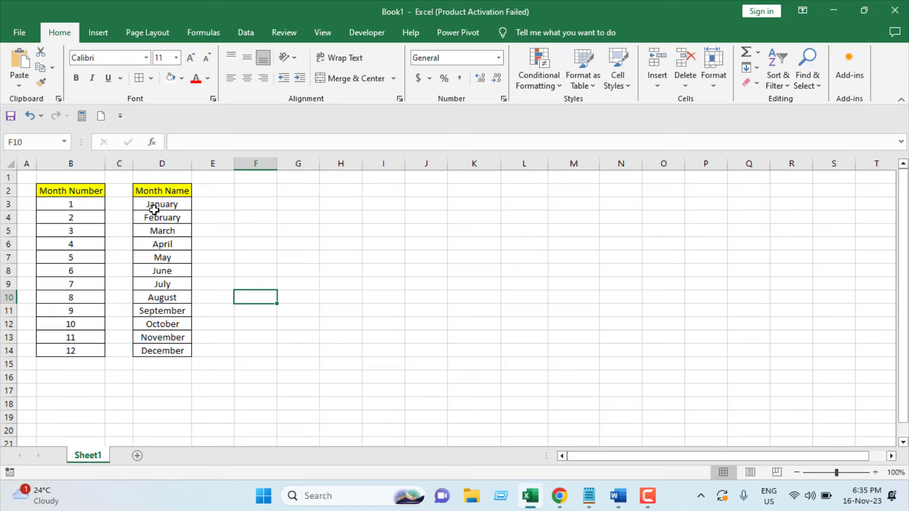
{"action": "left_click_drag", "start_coordinate": [154, 210], "coordinate": [158, 368]}
Undo the filled month names and start a CHOOSE formula in D3 indexed on B3.
{"action": "key", "text": "ctrl+z"}
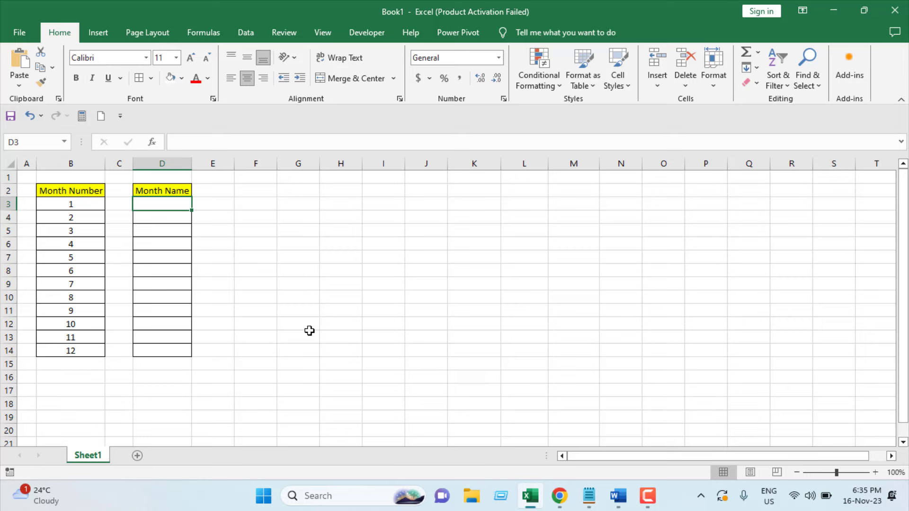
{"action": "type", "text": "=C"}
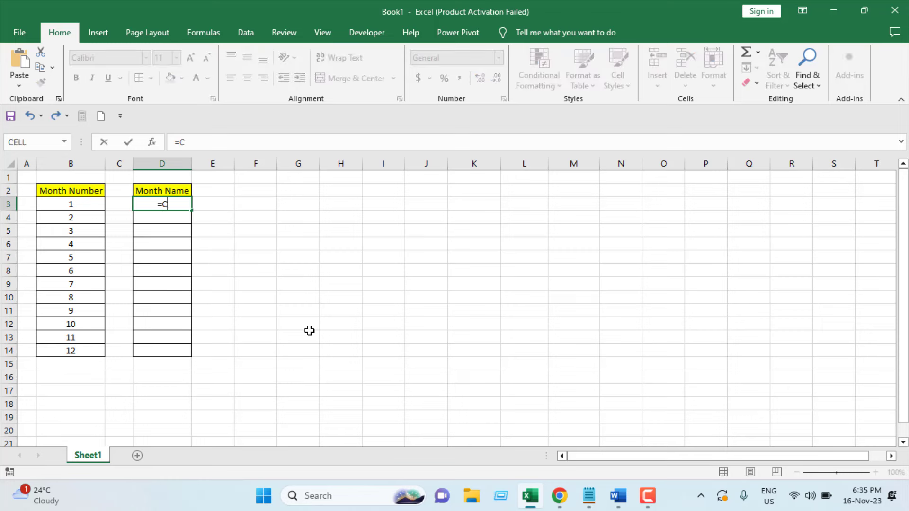
{"action": "type", "text": "hoose"}
{"action": "double_click", "coordinate": [180, 218]}
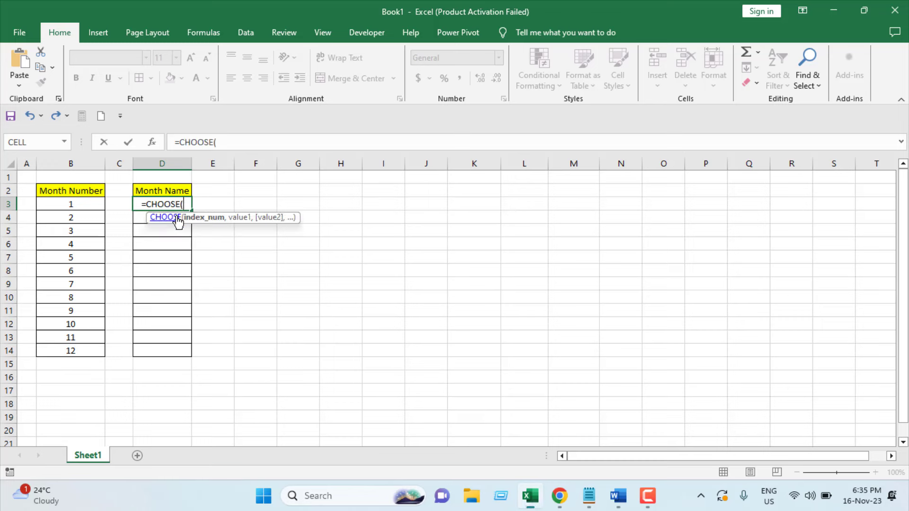
{"action": "left_click", "coordinate": [81, 204]}
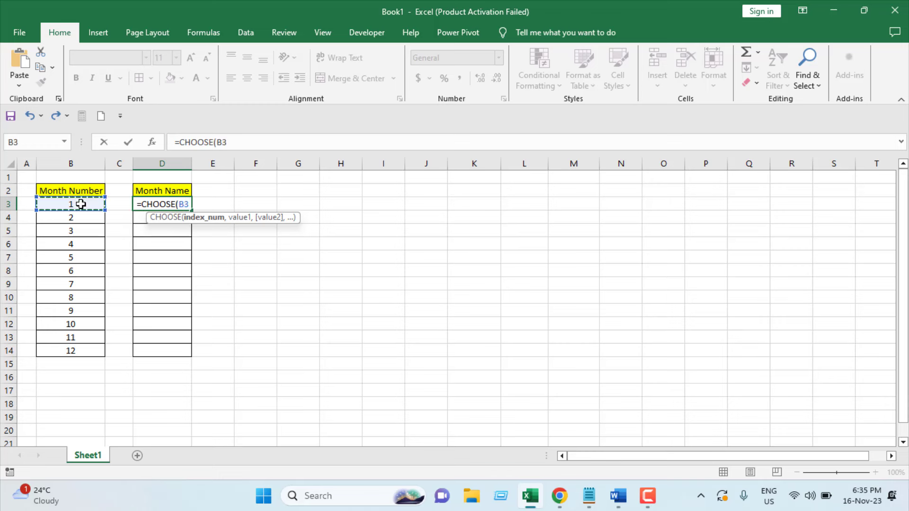
{"action": "type", "text": ","}
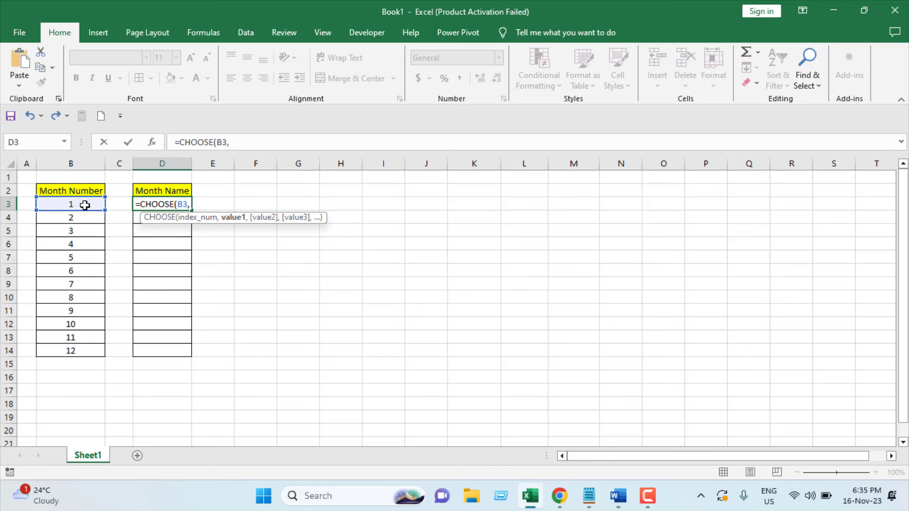
List "January" through "December" as the CHOOSE values, pasting April to December.
{"action": "type", "text": "\"Ja"}
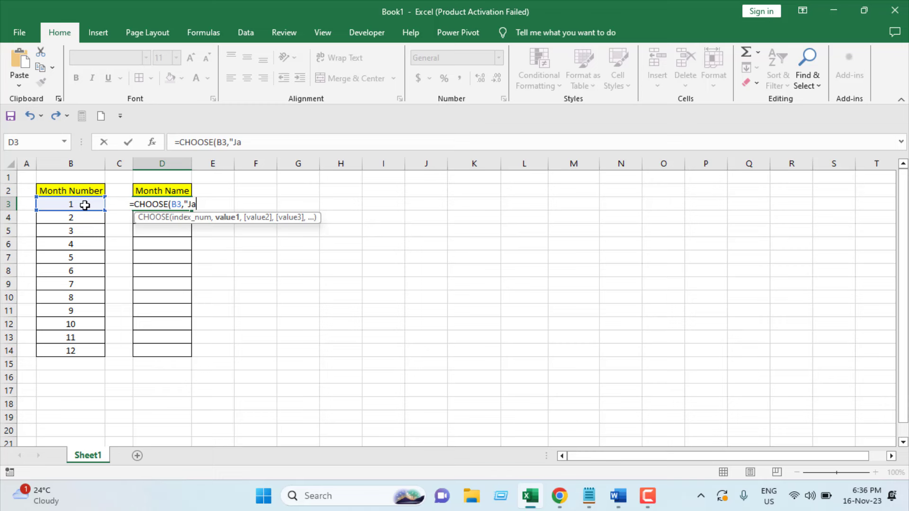
{"action": "type", "text": "nuary"}
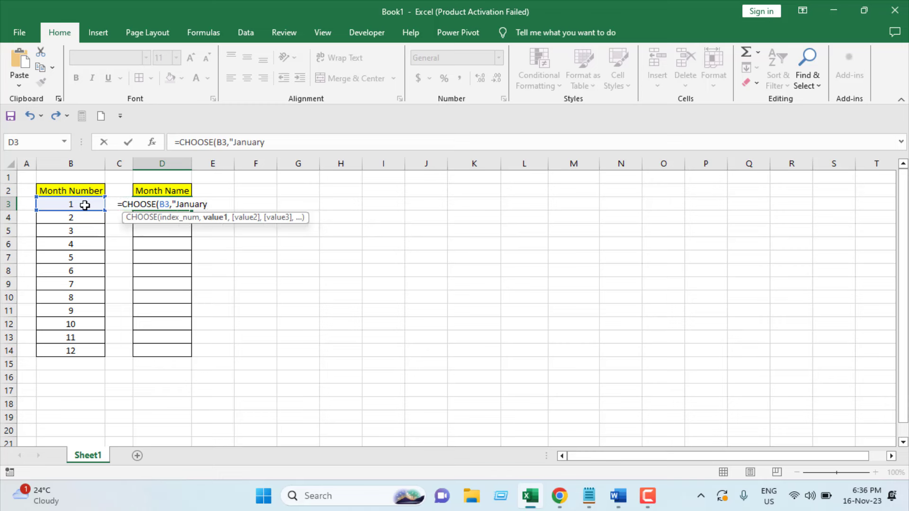
{"action": "type", "text": "\","}
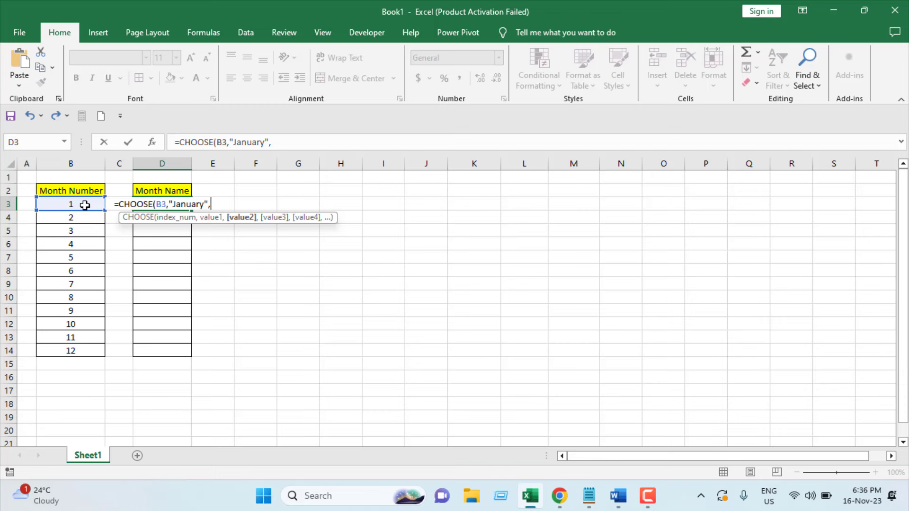
{"action": "type", "text": "\""}
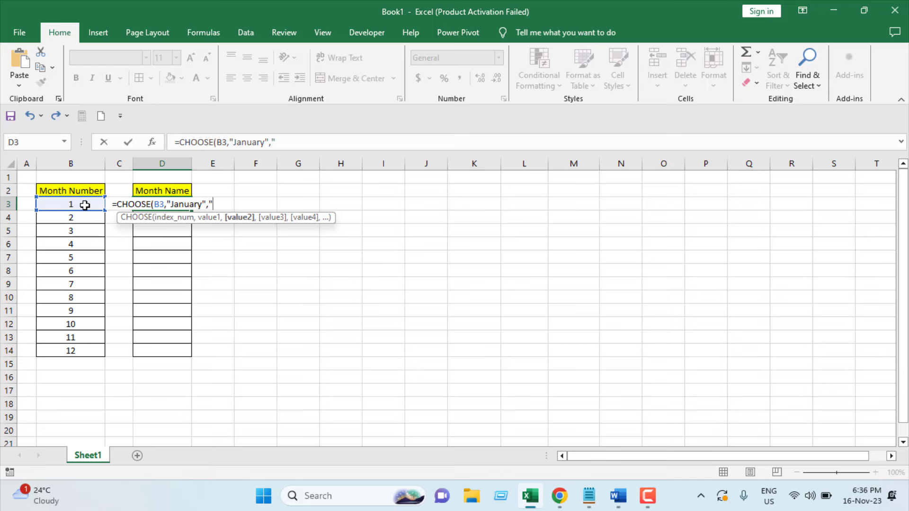
{"action": "type", "text": "February\""}
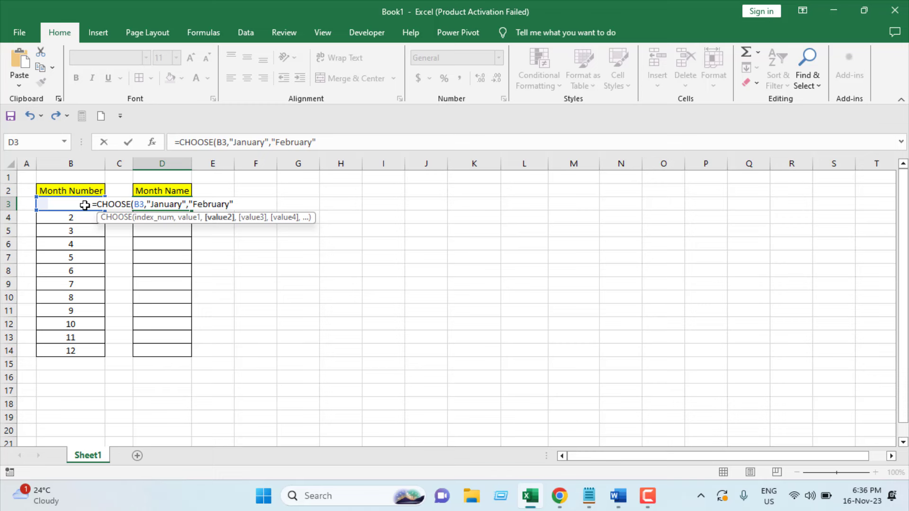
{"action": "type", "text": ",\"m"}
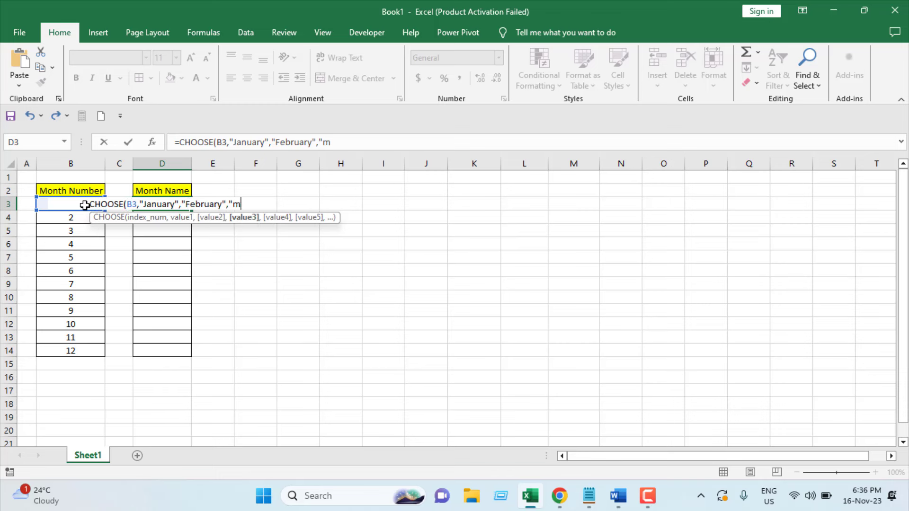
{"action": "type", "text": "a"}
{"action": "key", "text": "BackSpace"}
{"action": "key", "text": "BackSpace"}
{"action": "type", "text": "March\""}
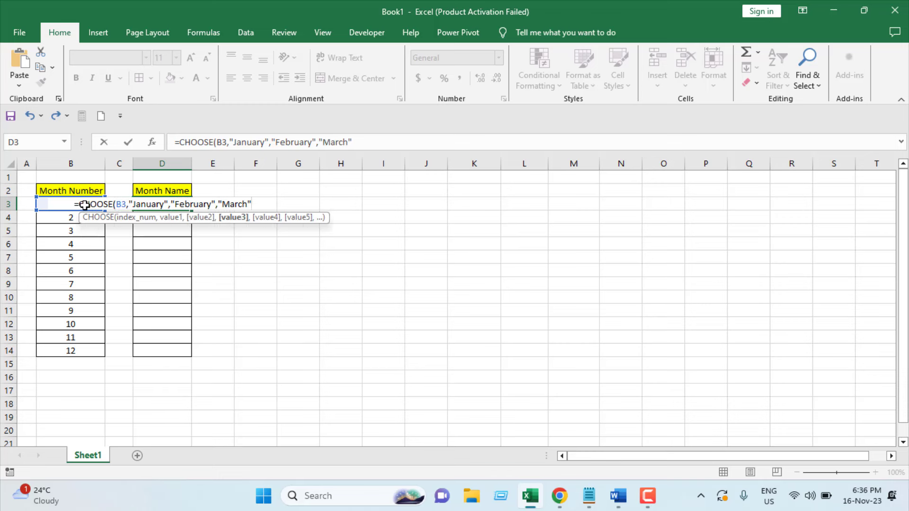
{"action": "type", "text": ",*"}
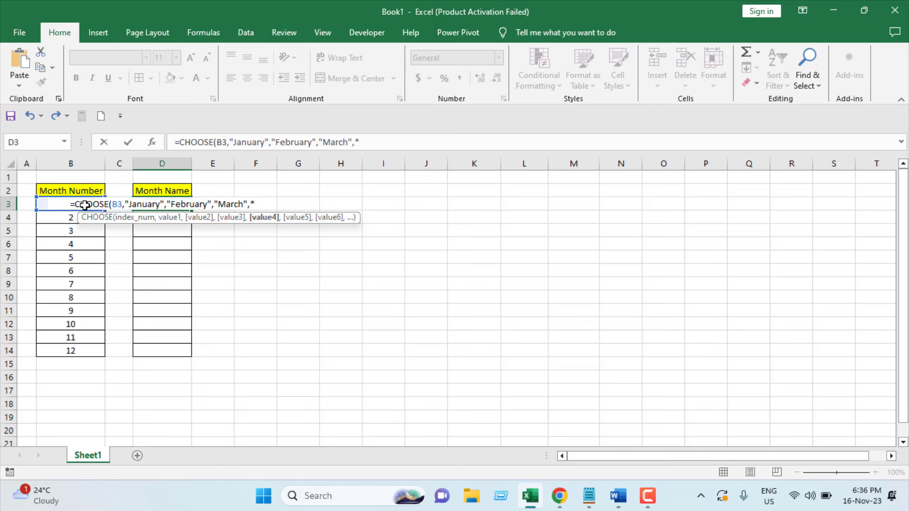
{"action": "key", "text": "BackSpace"}
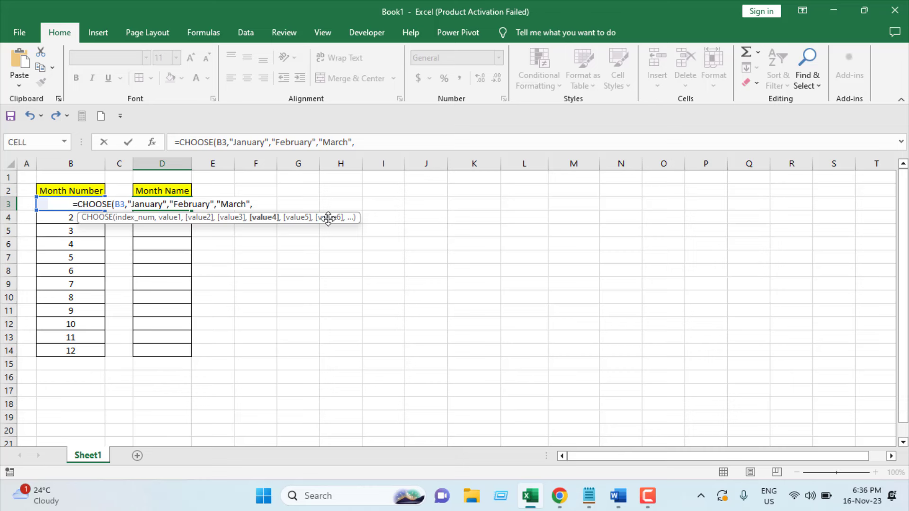
{"action": "key", "text": "ctrl+v"}
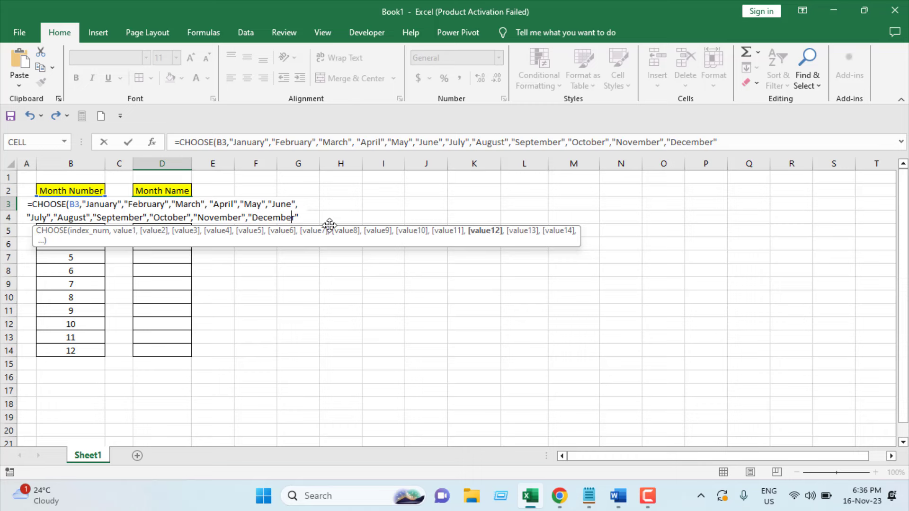
Finish the CHOOSE formula in D3 and fill it down to D14 for January–December.
{"action": "type", "text": ")"}
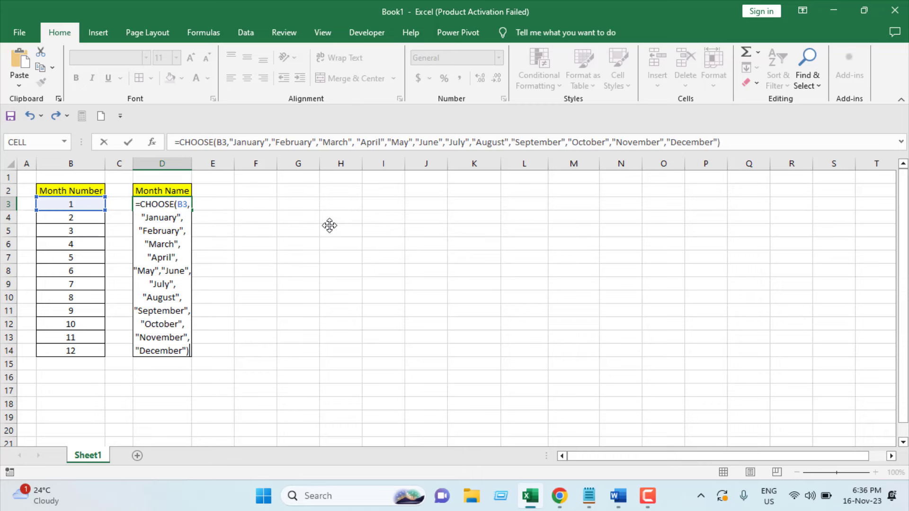
{"action": "key", "text": "Return"}
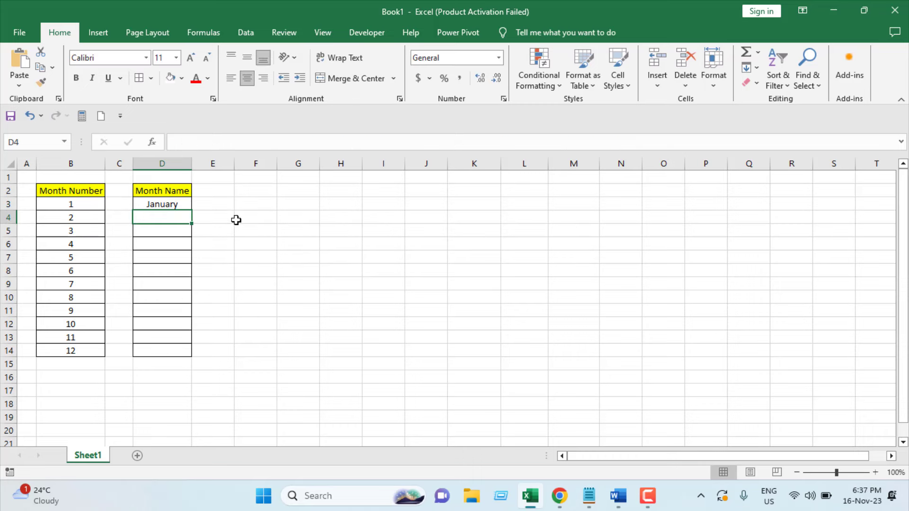
{"action": "left_click", "coordinate": [190, 208]}
{"action": "left_click_drag", "start_coordinate": [192, 210], "coordinate": [178, 361]}
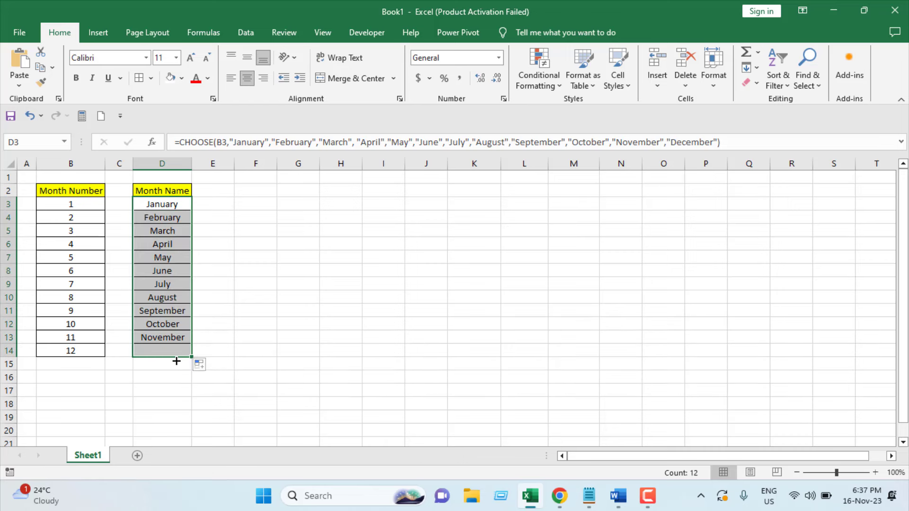
{"action": "left_click", "coordinate": [223, 350]}
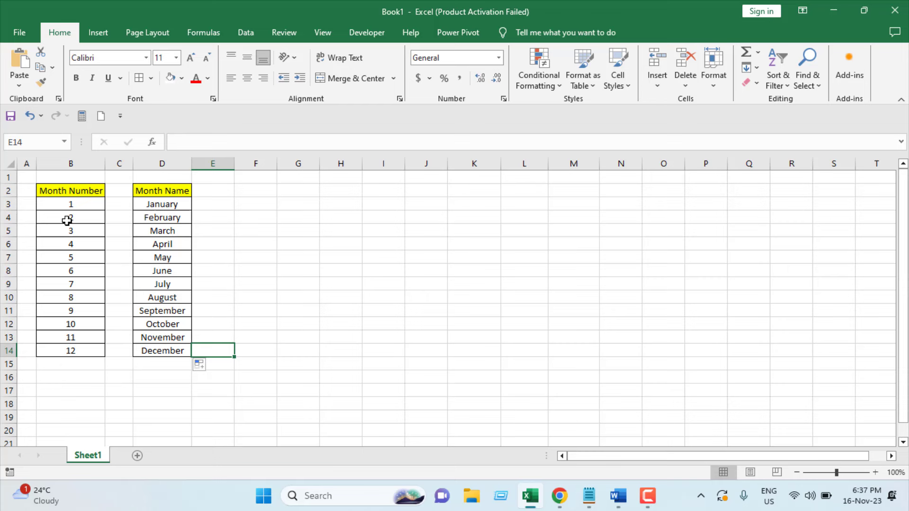